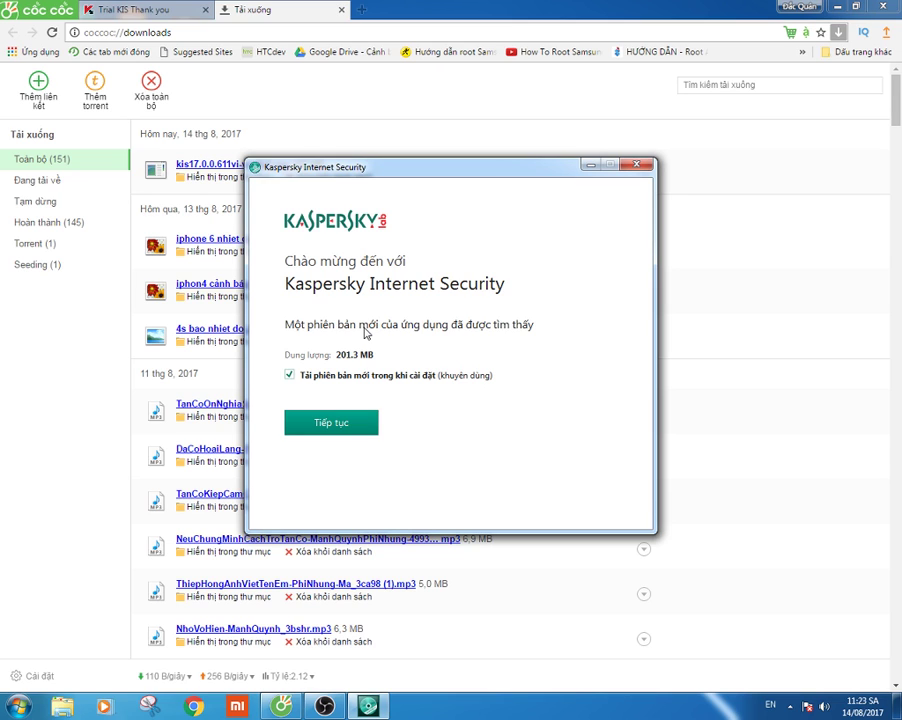
- Continue past the new-version notice and accept the kis17 installer's licence terms
{"action": "left_click", "coordinate": [317, 429]}
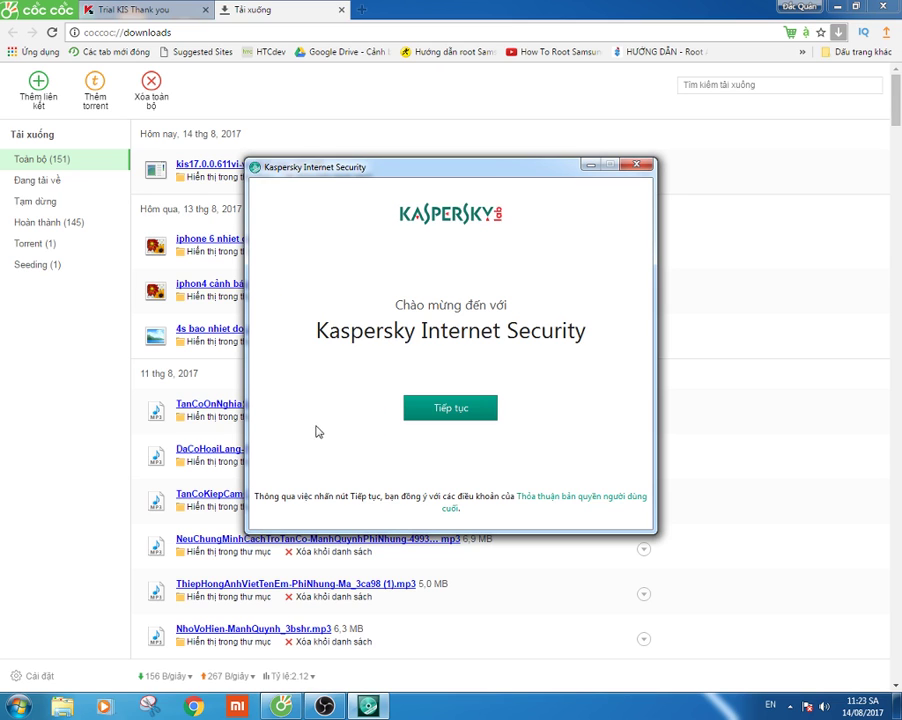
{"action": "left_click", "coordinate": [408, 416]}
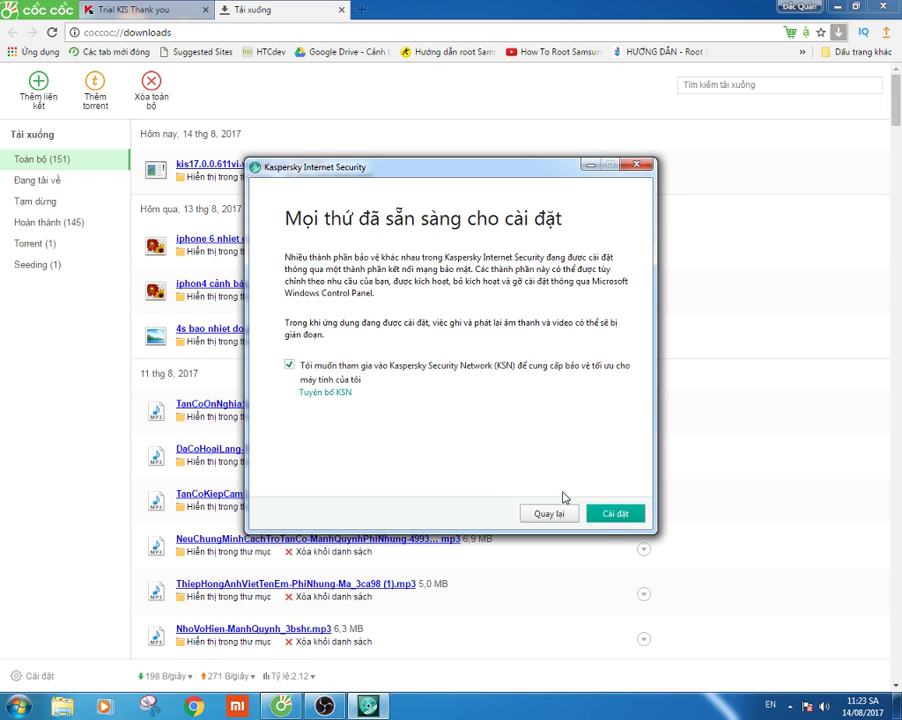
- Install Kaspersky Internet Security until the installation-successful screen appears
{"action": "left_click", "coordinate": [607, 517]}
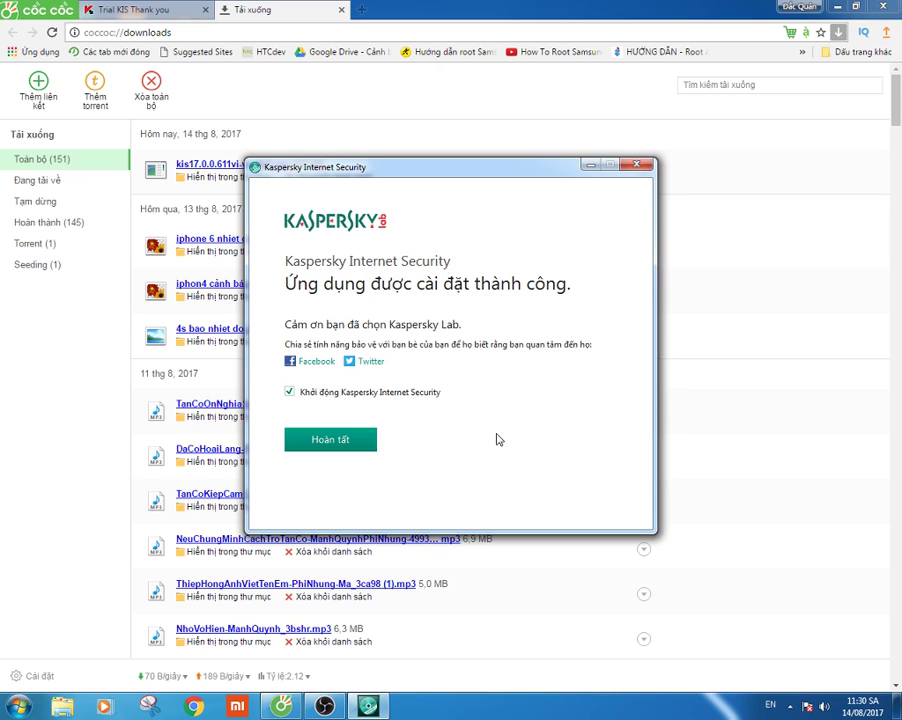
- Close the finished installer and minimize Cốc Cốc to reveal the desktop
{"action": "left_click", "coordinate": [332, 440]}
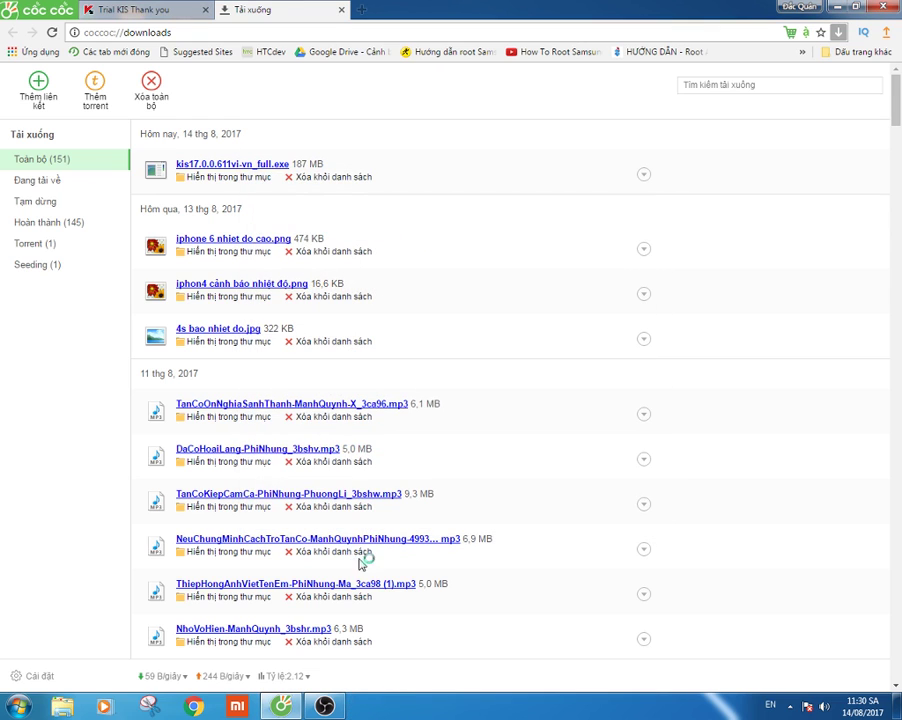
{"action": "left_click", "coordinate": [789, 706]}
{"action": "left_click", "coordinate": [545, 496]}
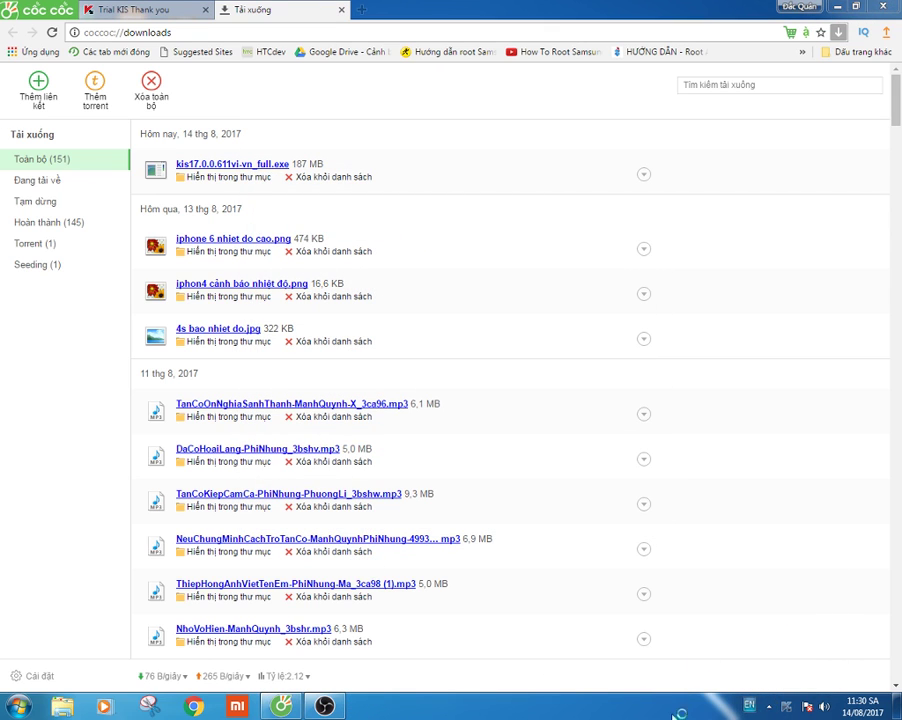
{"action": "left_click", "coordinate": [846, 5]}
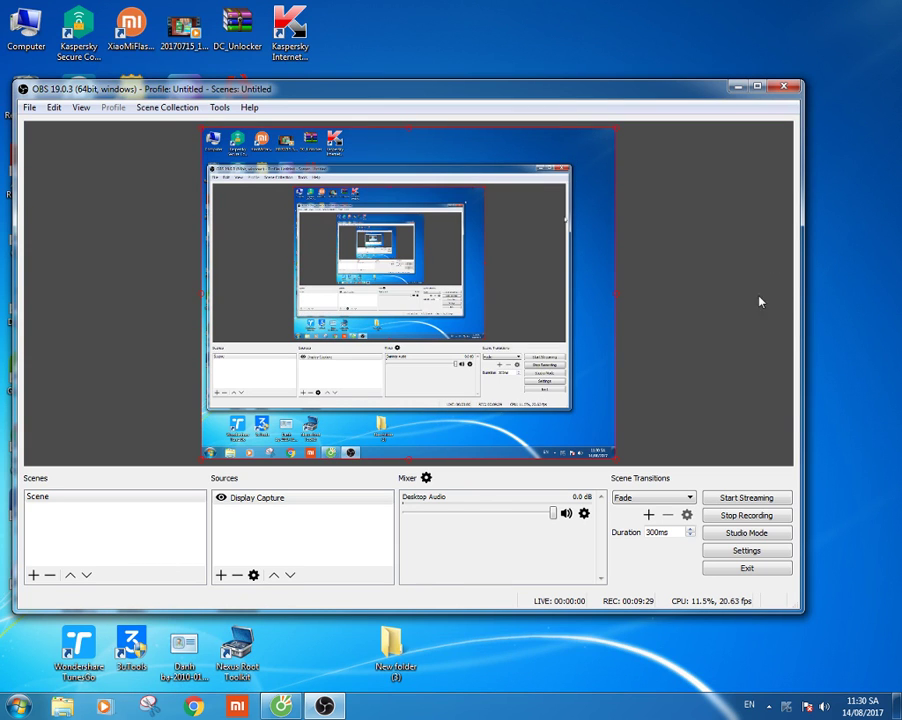
{"action": "left_click_drag", "start_coordinate": [588, 96], "coordinate": [634, 80]}
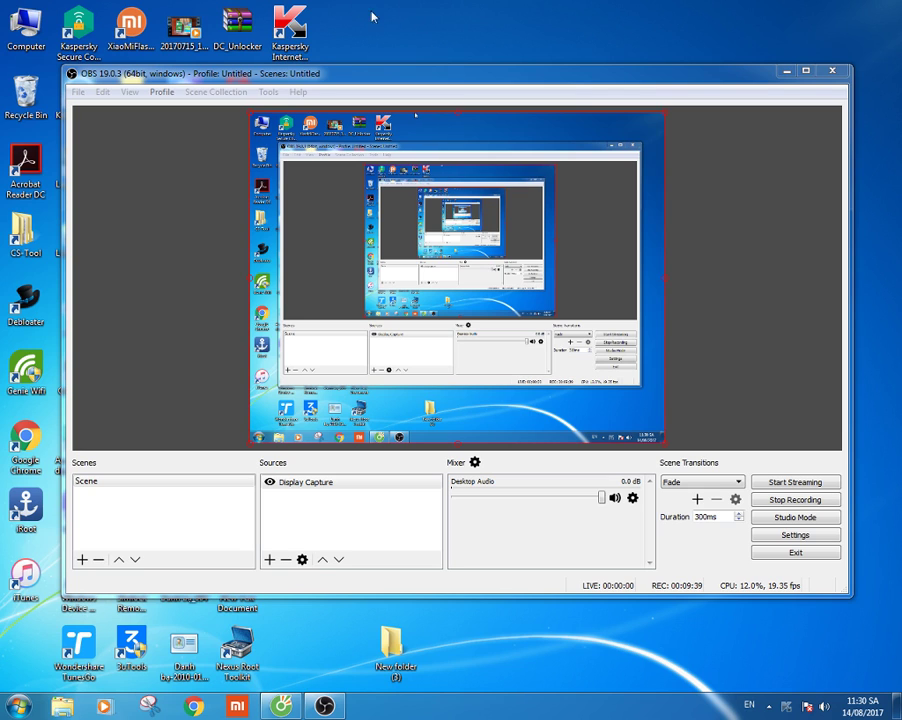
- Refresh the Windows desktop four times so the Kaspersky shortcut shows
{"action": "right_click", "coordinate": [433, 16]}
{"action": "left_click", "coordinate": [447, 60]}
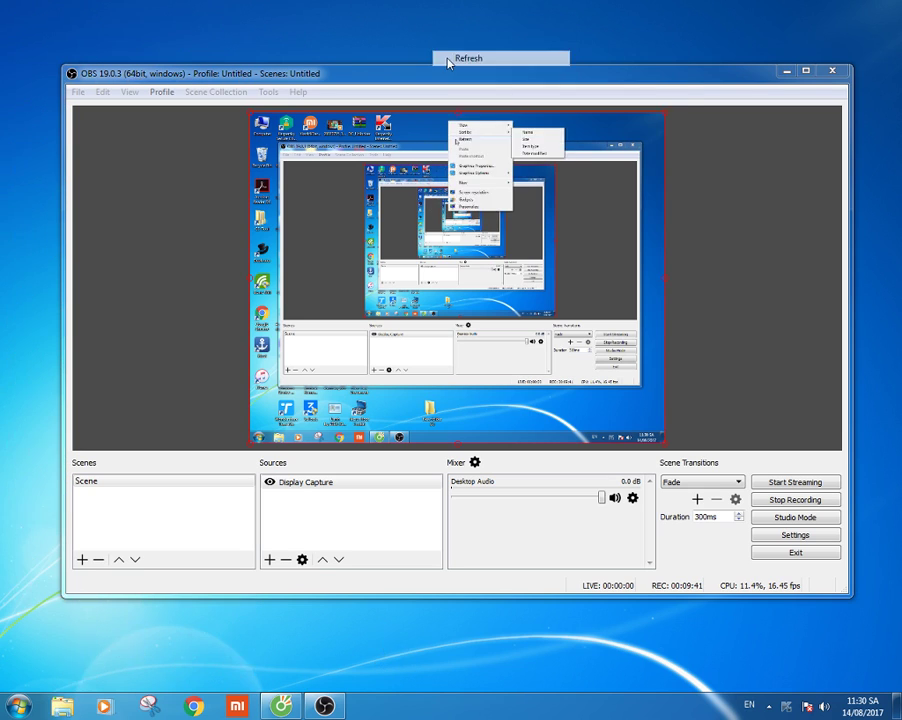
{"action": "right_click", "coordinate": [472, 30]}
{"action": "left_click", "coordinate": [476, 55]}
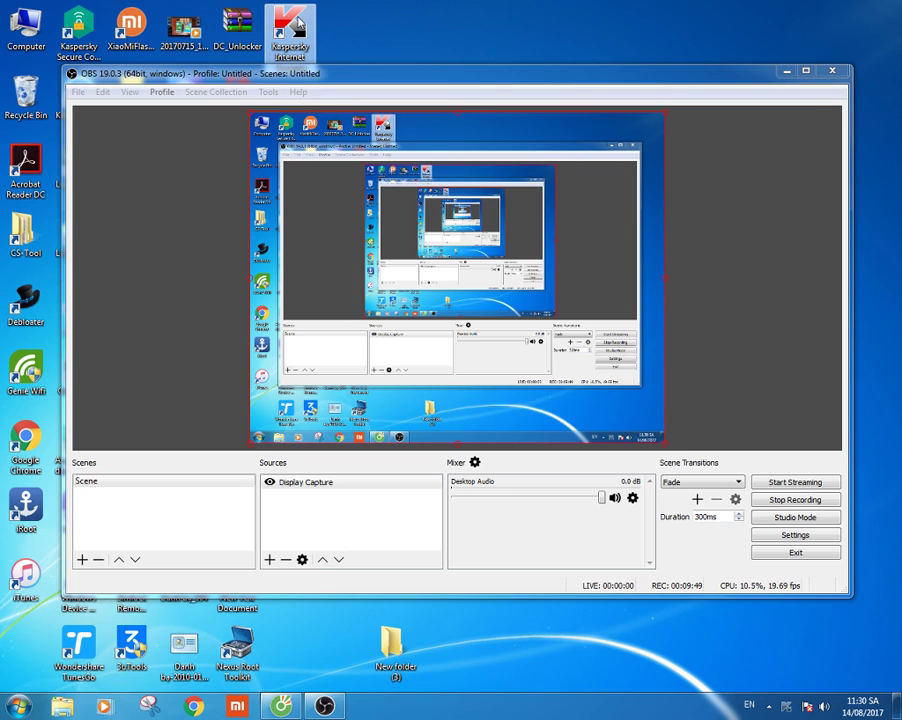
{"action": "right_click", "coordinate": [425, 21]}
{"action": "left_click", "coordinate": [437, 60]}
{"action": "right_click", "coordinate": [401, 4]}
{"action": "left_click", "coordinate": [421, 50]}
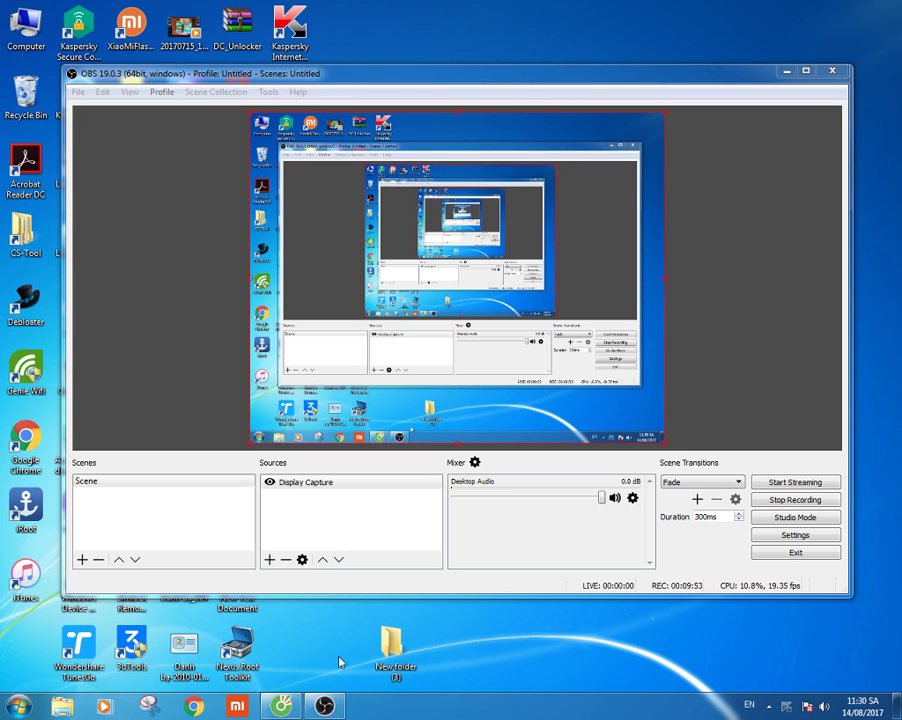
{"action": "left_click", "coordinate": [367, 77]}
{"action": "mouse_move", "coordinate": [367, 77]}
{"action": "left_mouse_down"}
{"action": "mouse_move", "coordinate": [330, 168]}
{"action": "mouse_move", "coordinate": [364, 80]}
{"action": "left_mouse_up"}
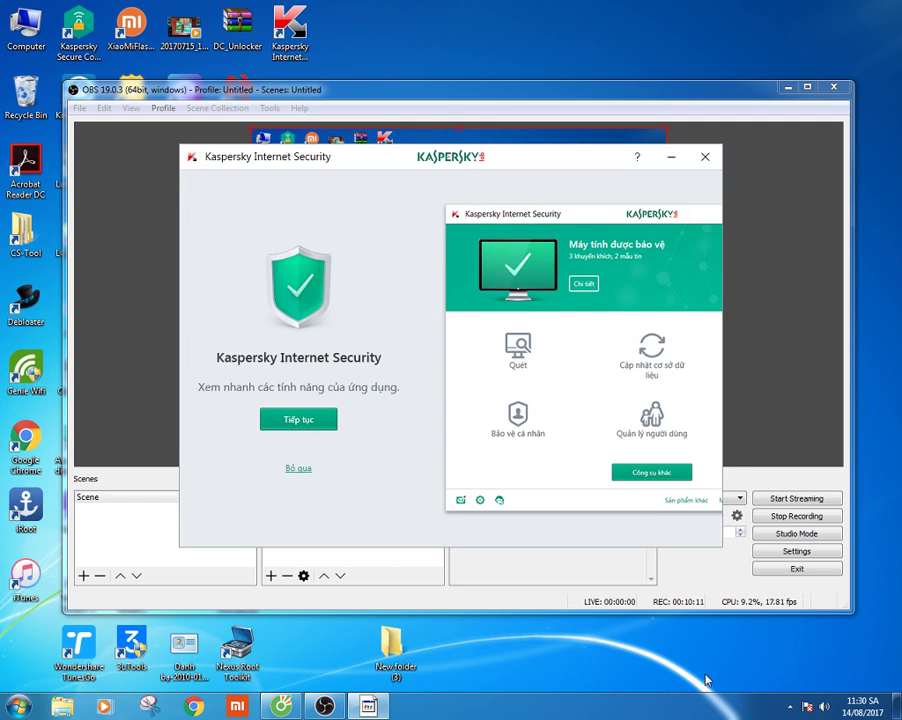
- Step through every page of the quick feature tour to reach the Nhập mã kích hoạt page
{"action": "left_click", "coordinate": [318, 421]}
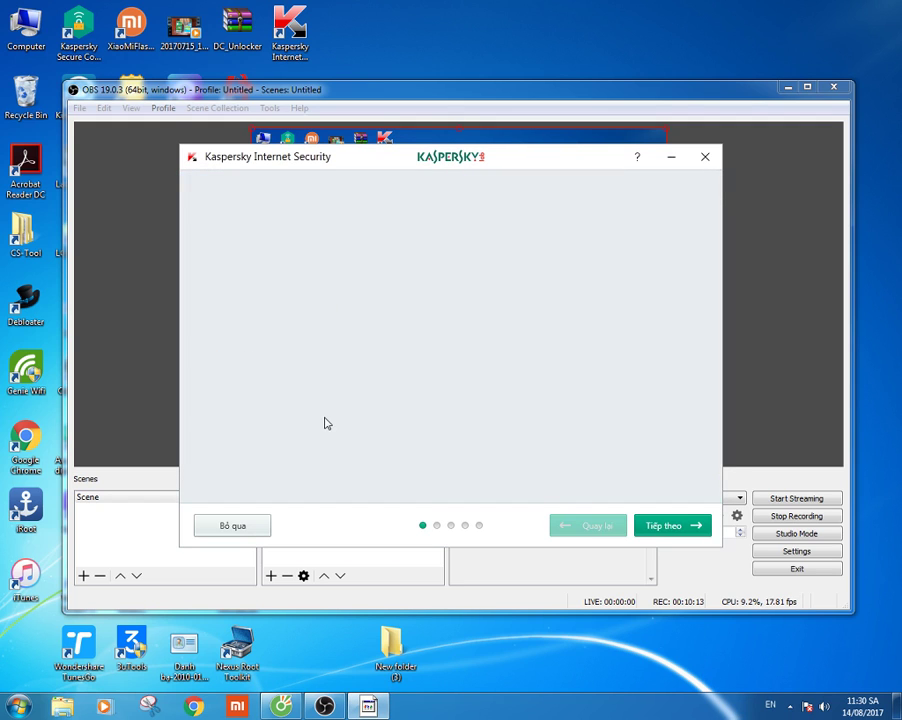
{"action": "left_click", "coordinate": [664, 525]}
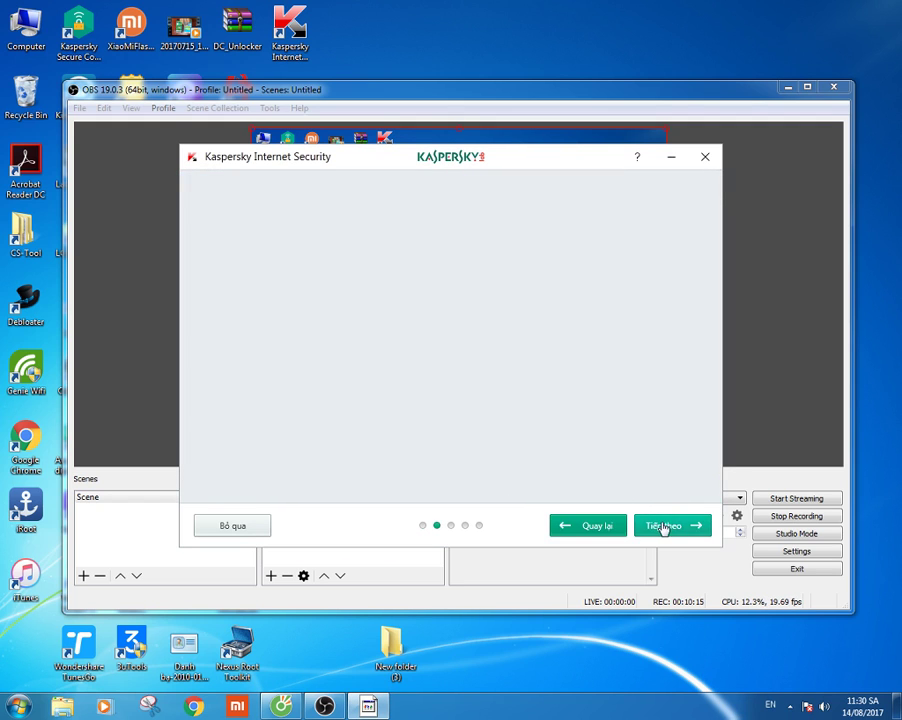
{"action": "left_click", "coordinate": [664, 525]}
{"action": "left_click", "coordinate": [664, 525]}
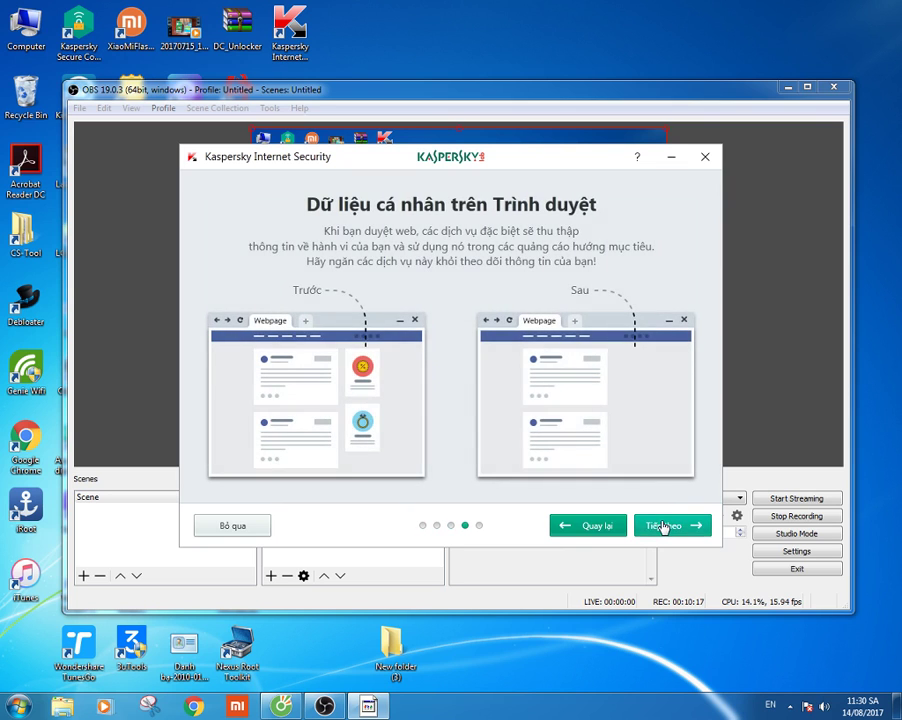
{"action": "left_click", "coordinate": [664, 525]}
{"action": "left_click", "coordinate": [664, 525]}
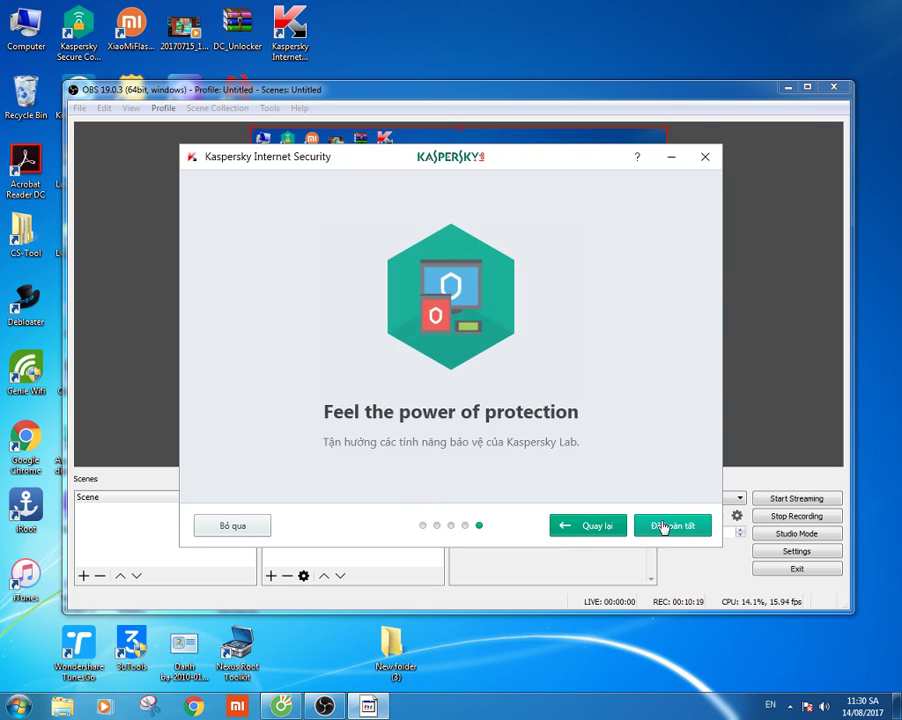
{"action": "left_click", "coordinate": [664, 525]}
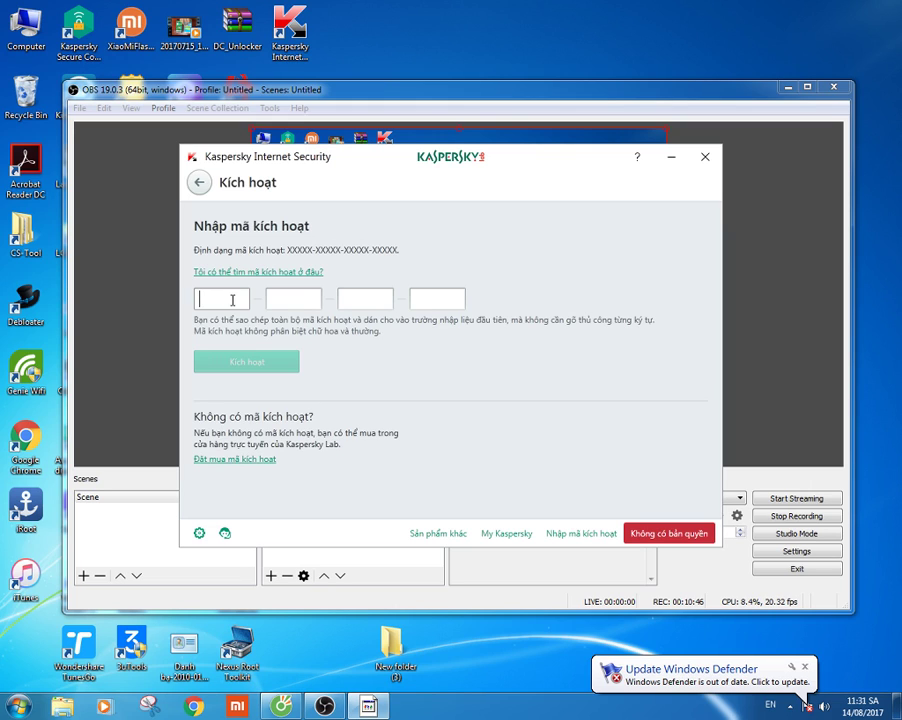
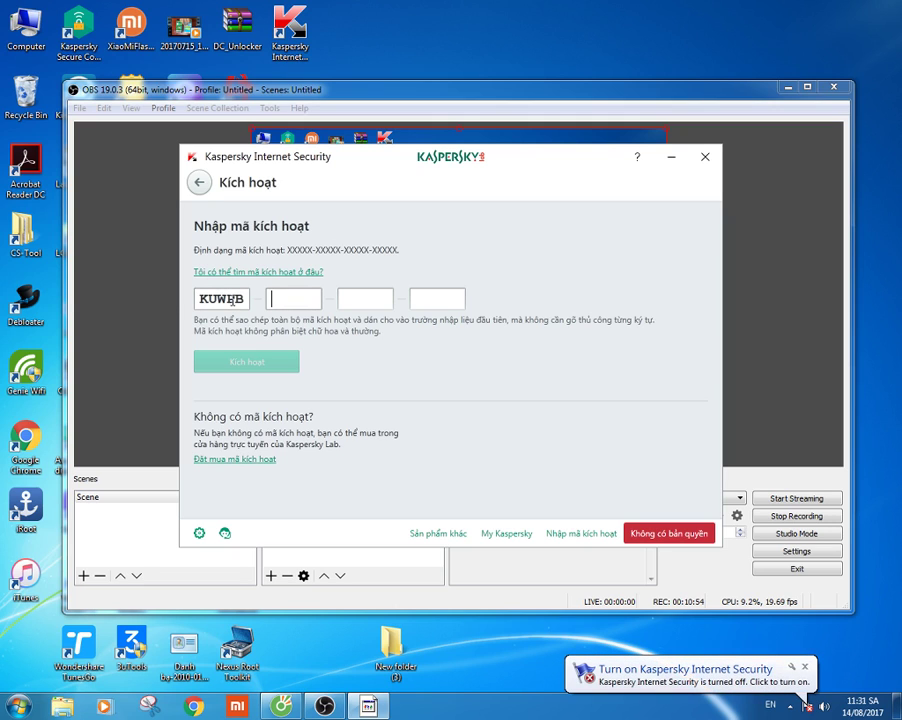
- Enter the licence activation code across the four code fields
{"action": "key", "text": "Tab"}
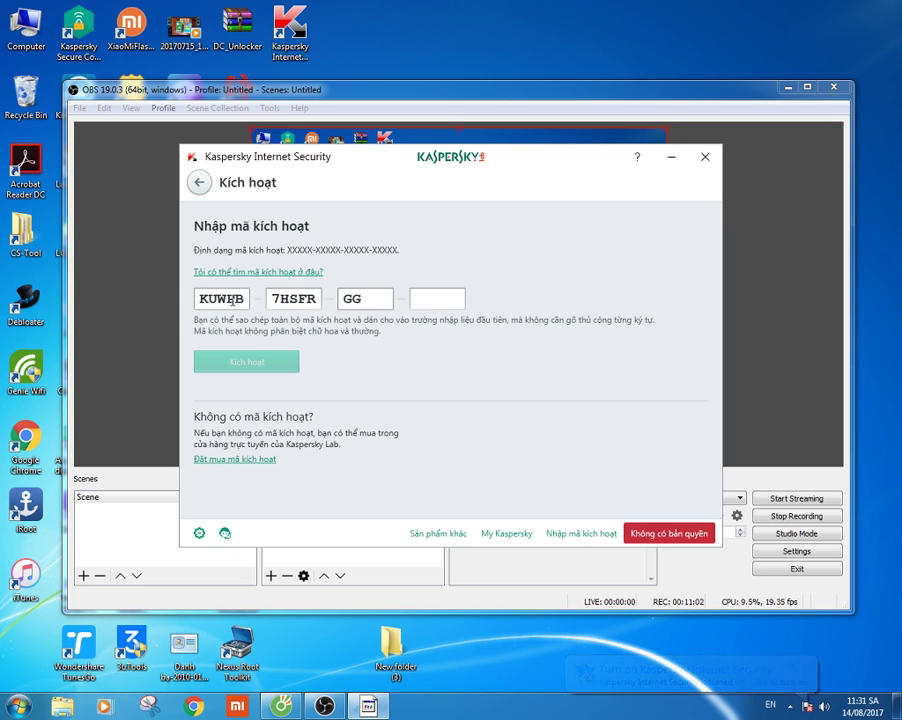
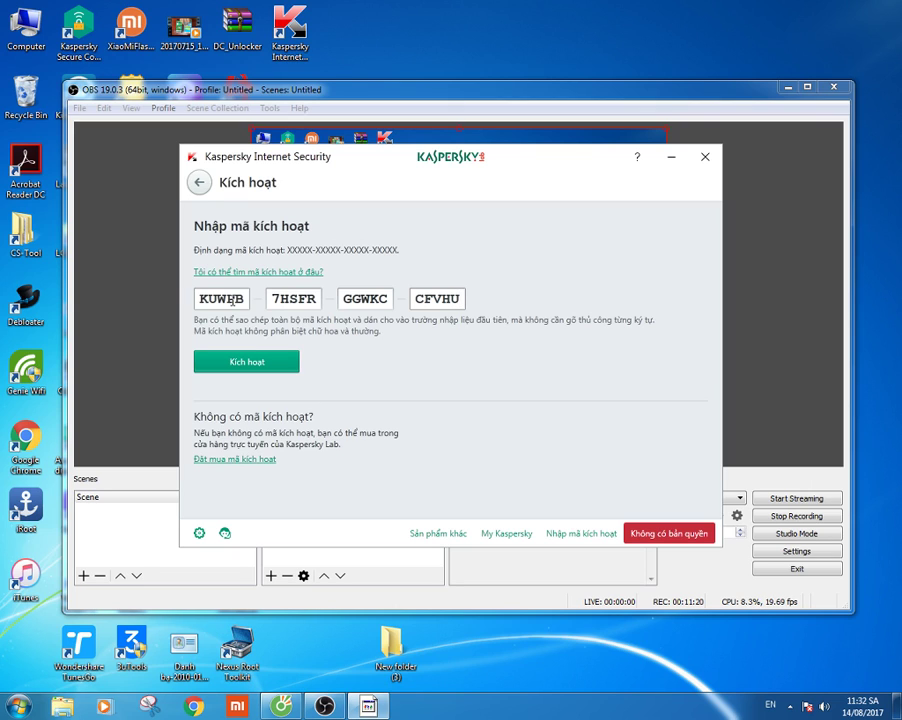
- Submit the activation code, then enter the My Kaspersky account e-mail and password
{"action": "left_click", "coordinate": [204, 362]}
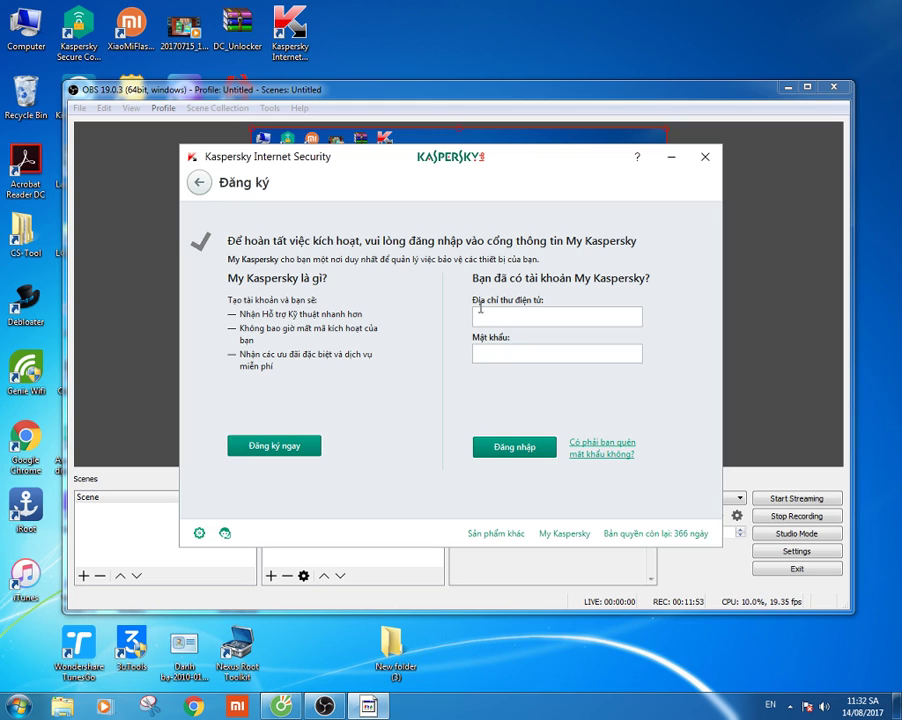
{"action": "left_click", "coordinate": [487, 316]}
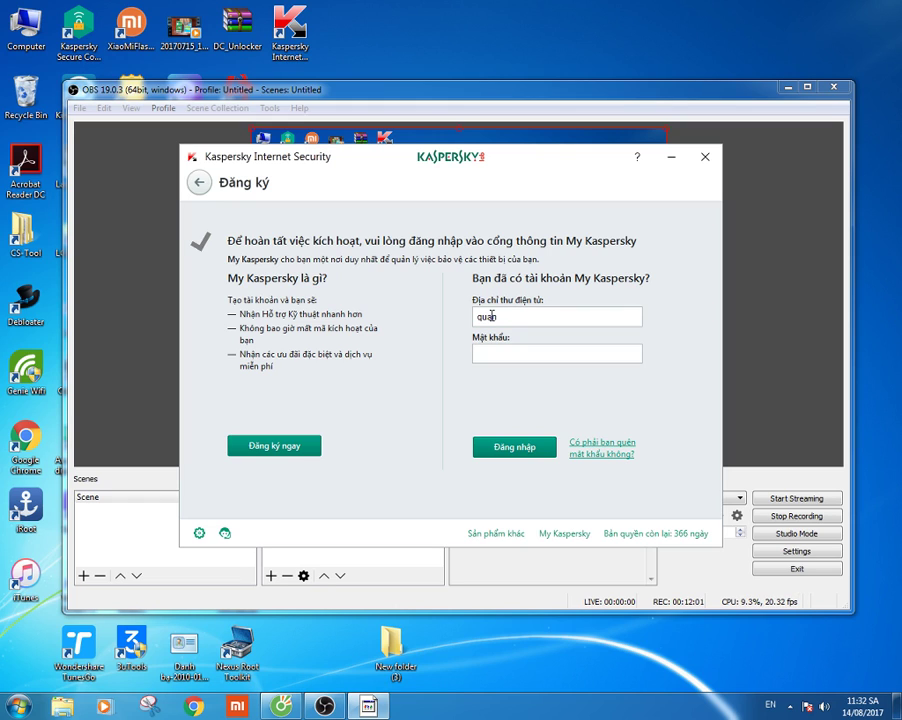
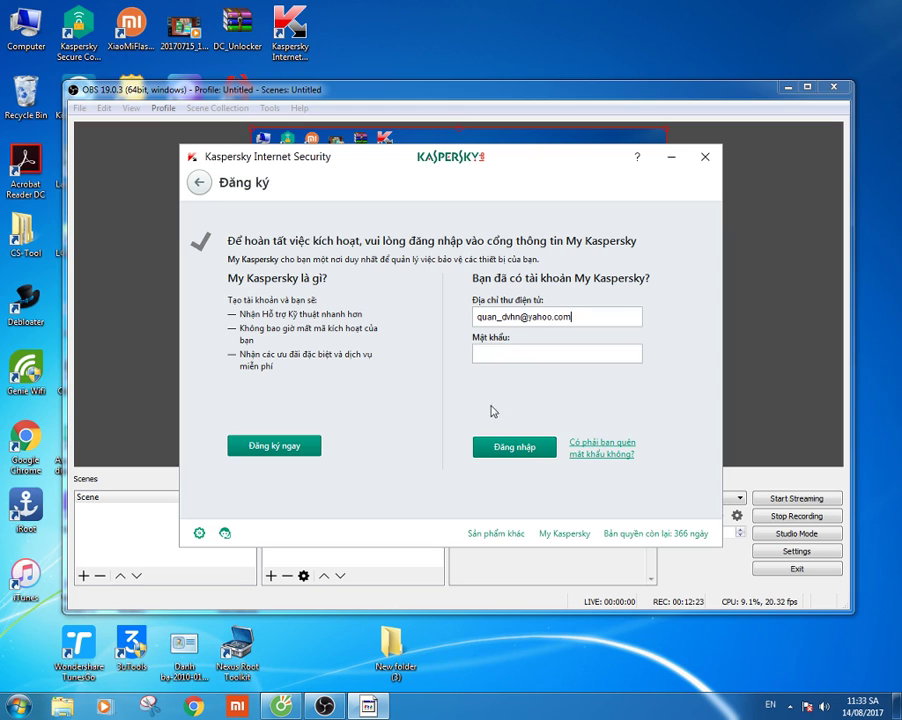
{"action": "left_click", "coordinate": [503, 351]}
{"action": "type", "text": "**********"}
- Sign in to My Kaspersky, confirm the activation success, and minimize the protected main window
{"action": "left_click", "coordinate": [530, 448]}
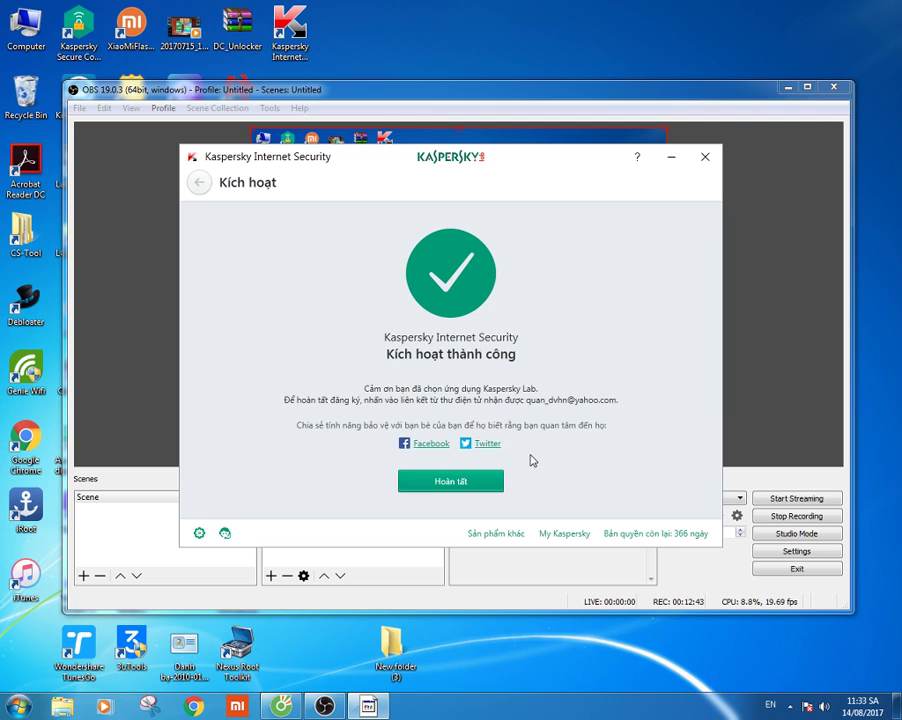
{"action": "left_click", "coordinate": [477, 482]}
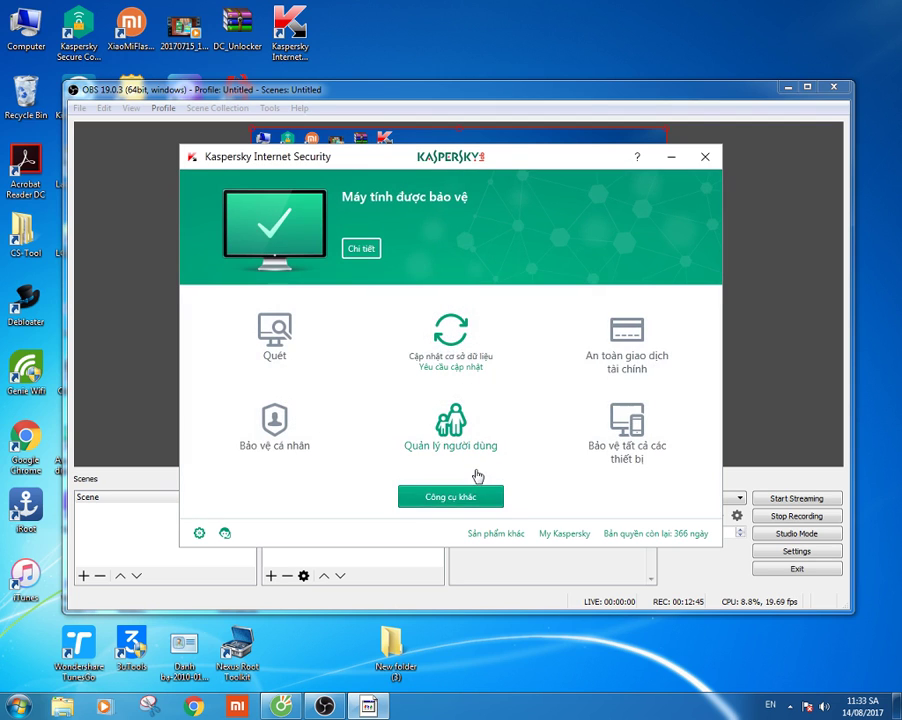
{"action": "left_click", "coordinate": [674, 158]}
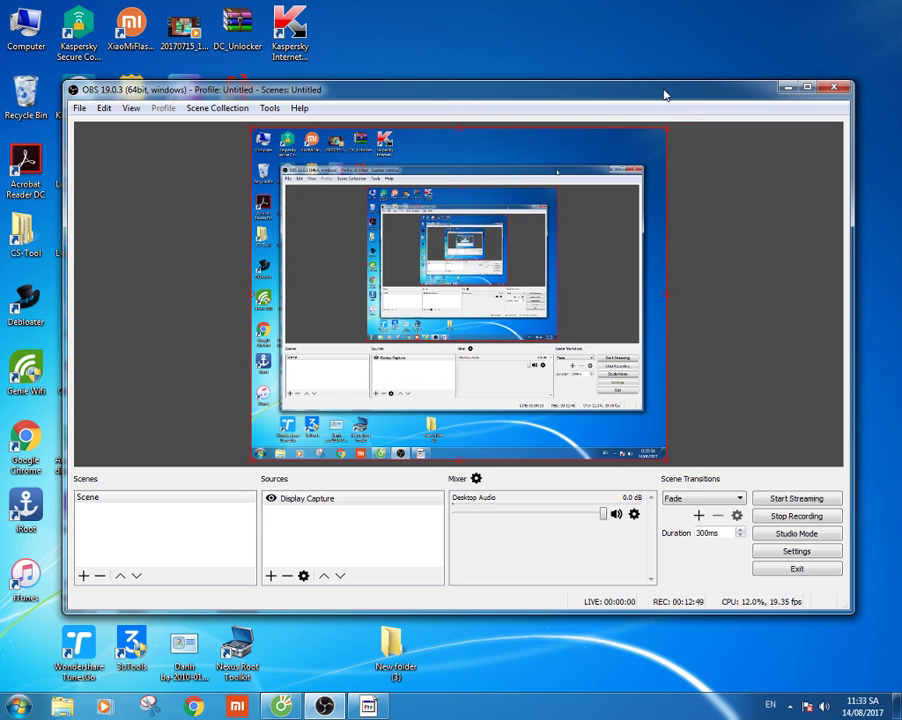